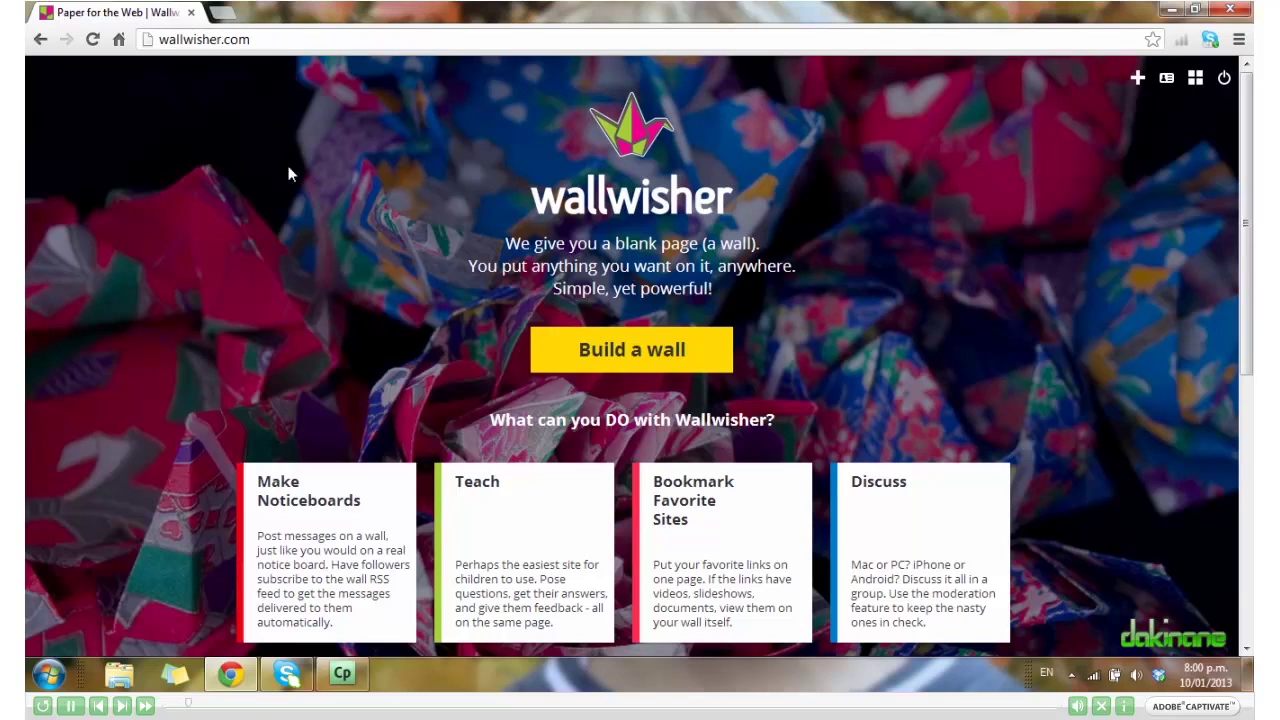
Scroll through the Wallwisher home page to review what walls can be used for.
scroll(290, 197, down, 2)
scroll(289, 200, down, 3)
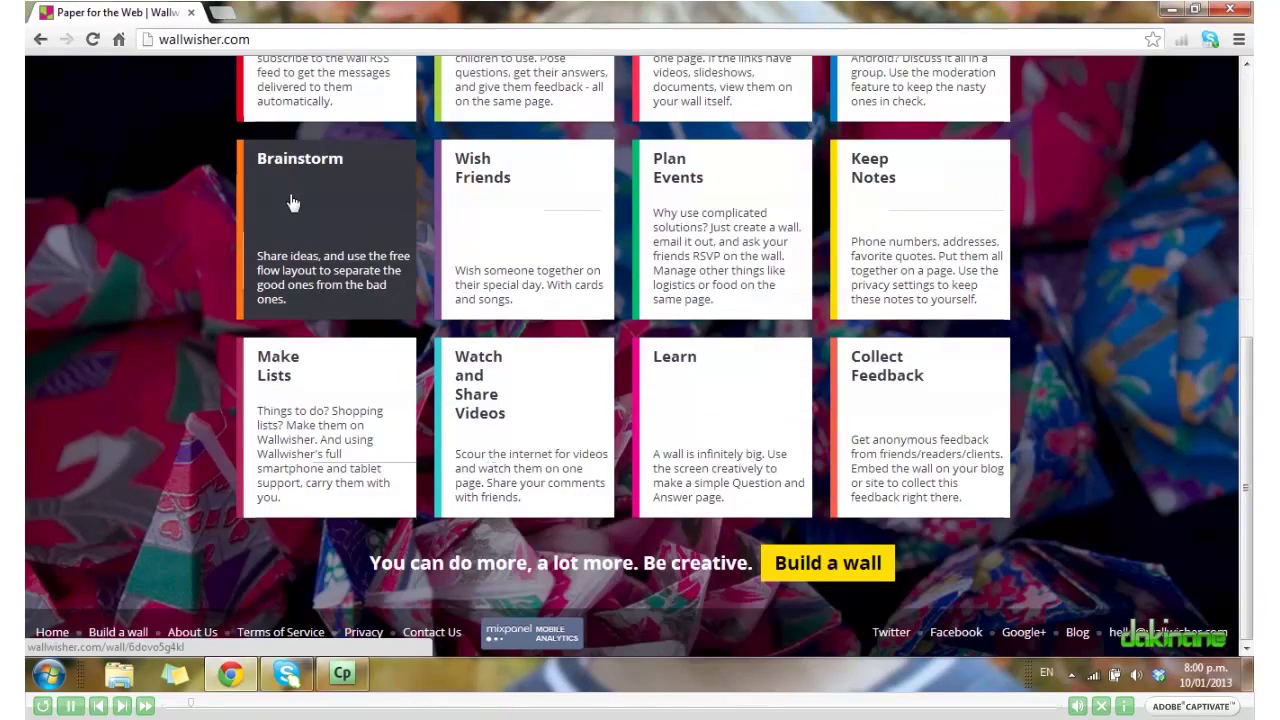
scroll(290, 202, up, 2)
scroll(290, 202, up, 3)
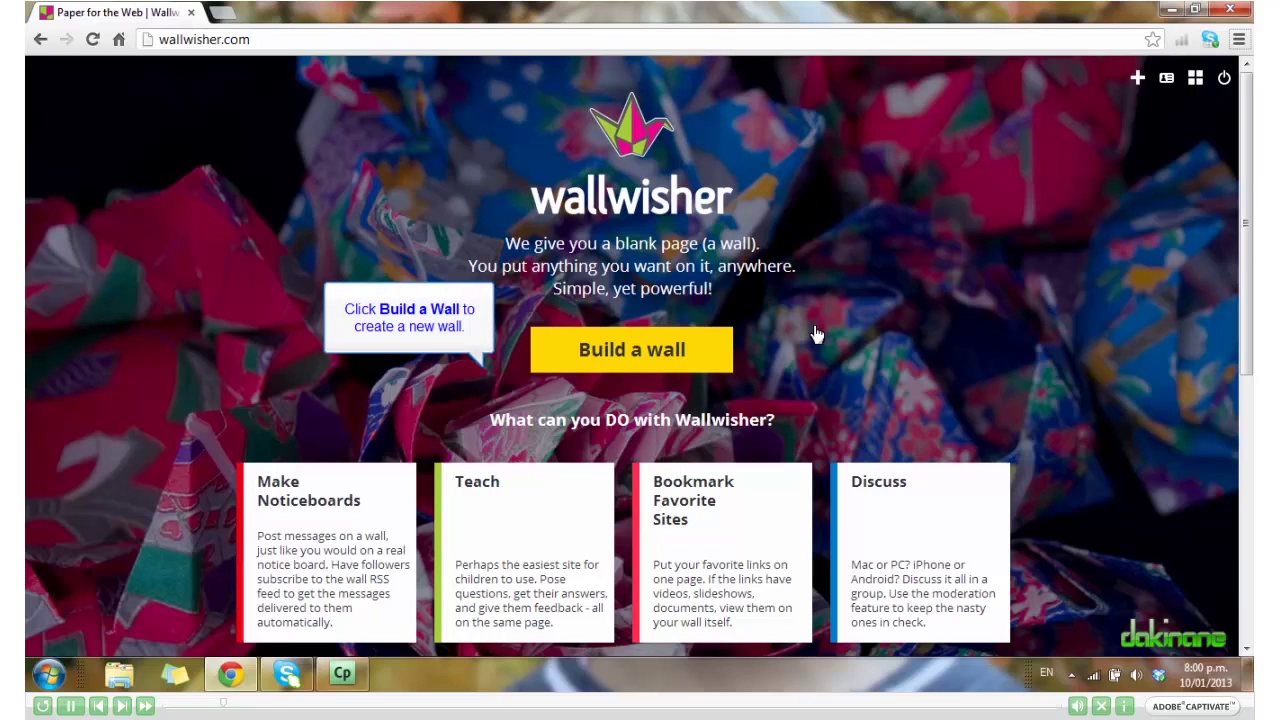
Create a new blank wall from the home page.
click(628, 357)
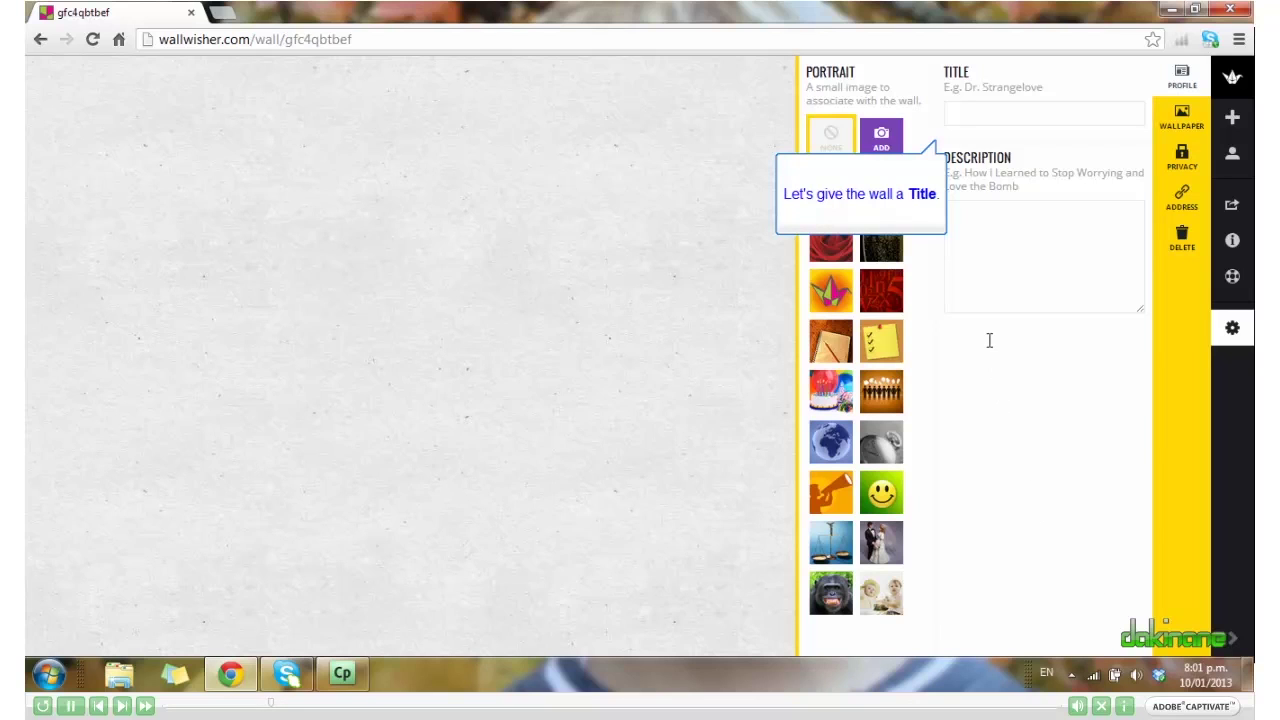
Title the wall 'Miss Cable's Grammar' and describe it as 'How could you use the word fascinate in a sentence?'.
click(974, 114)
text(M)
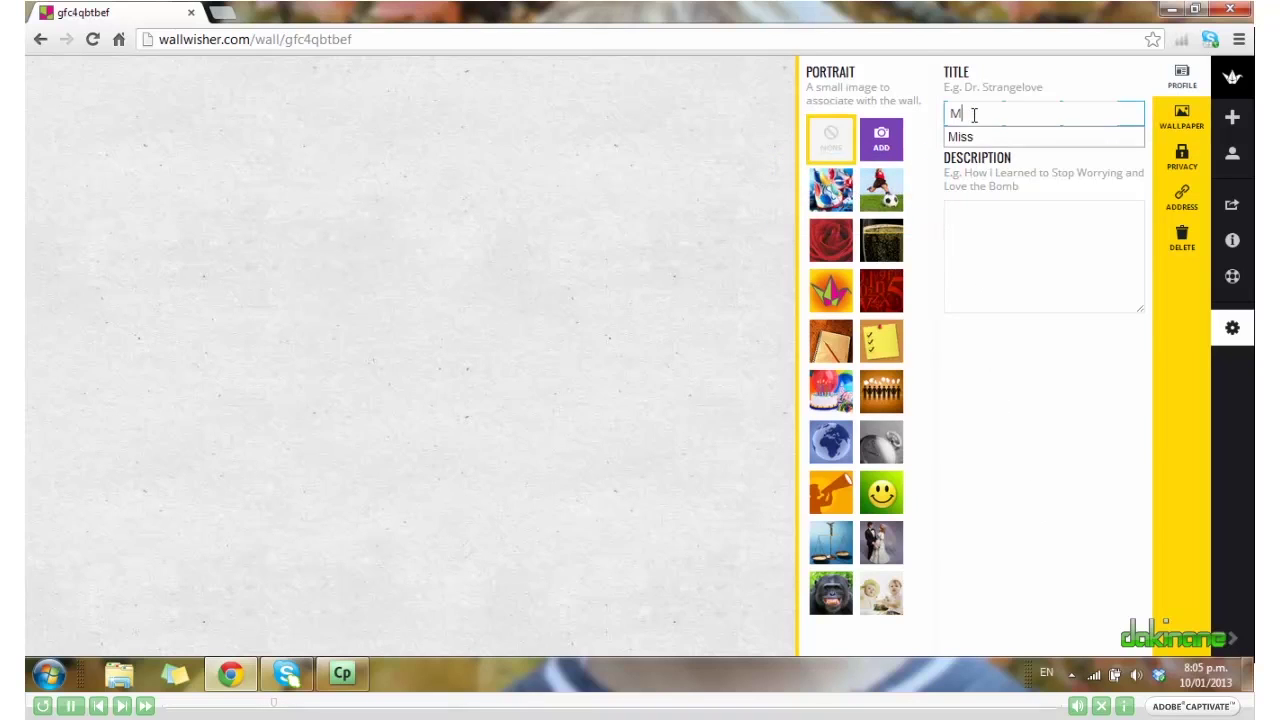
text(iss Cable's G)
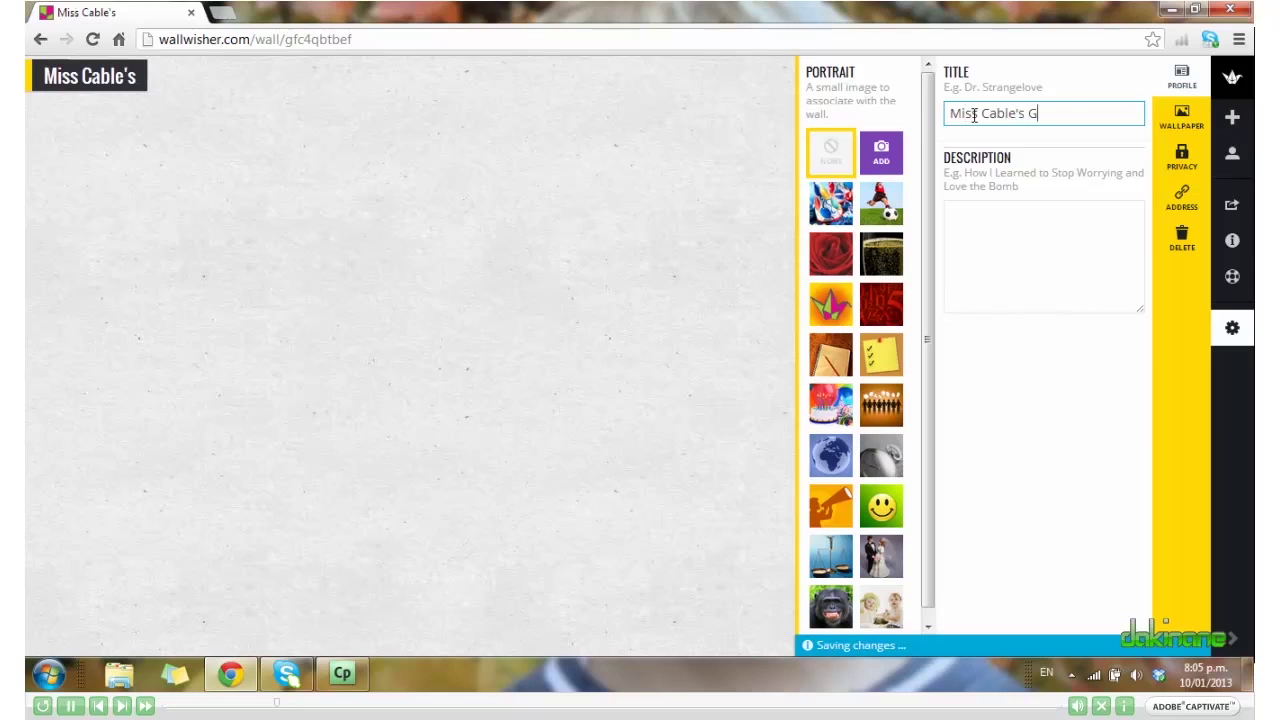
text(rammar 1)
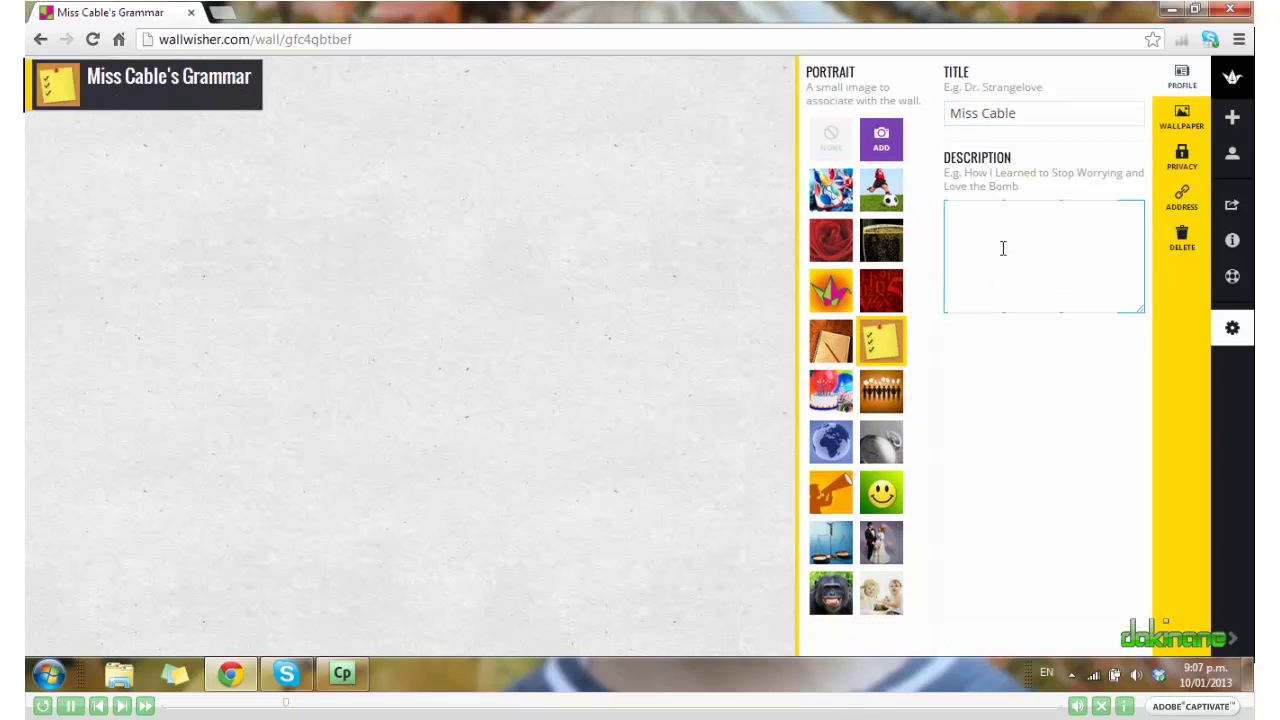
text(How could you us)
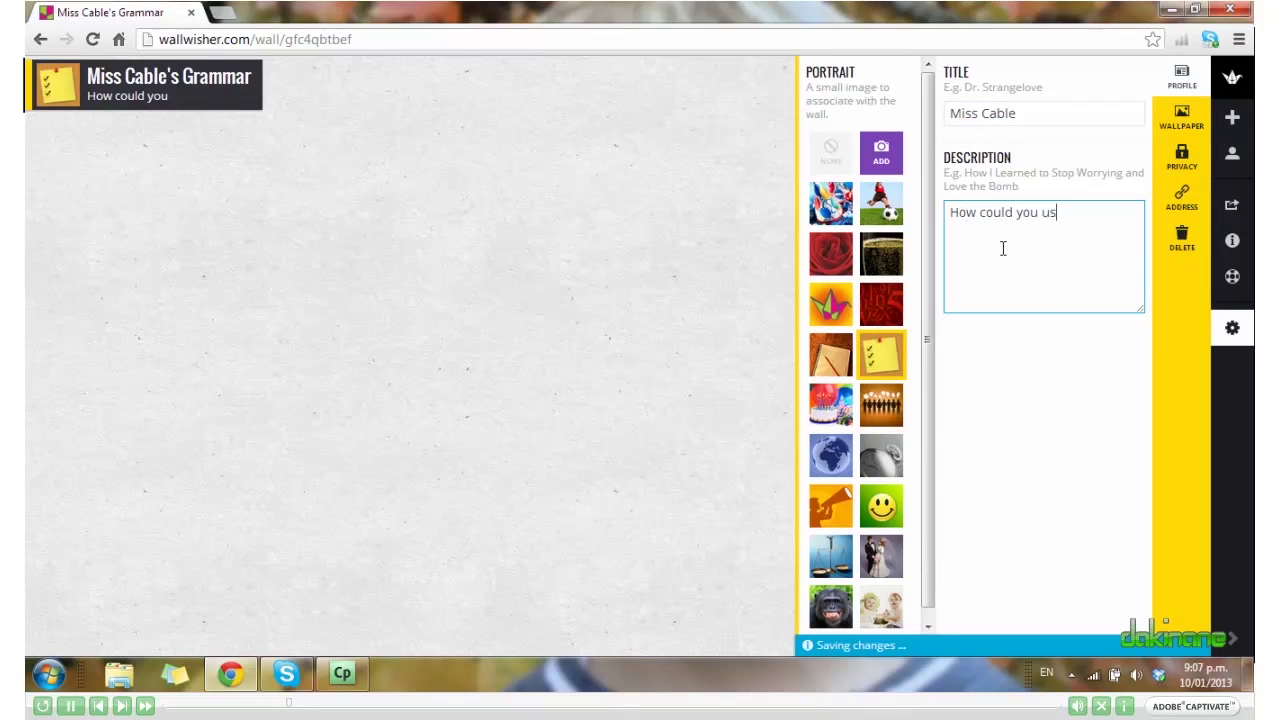
text(e the word fascina)
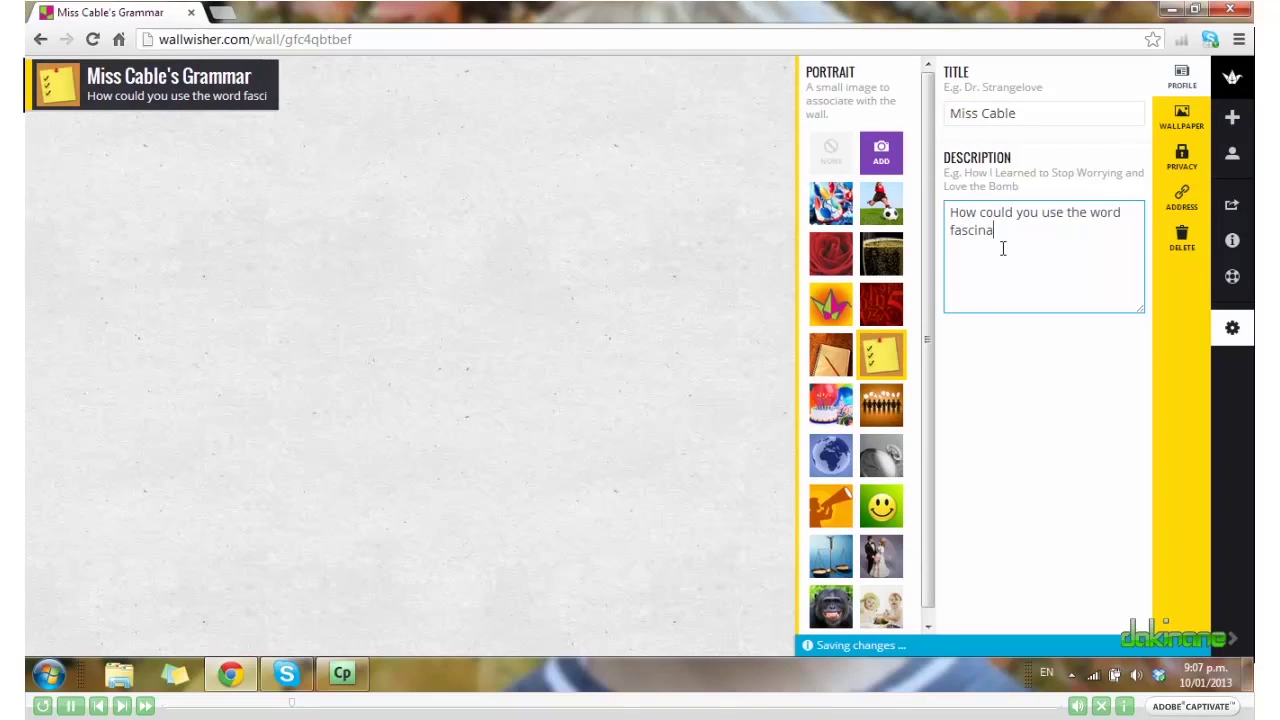
text(te in a sentence?)
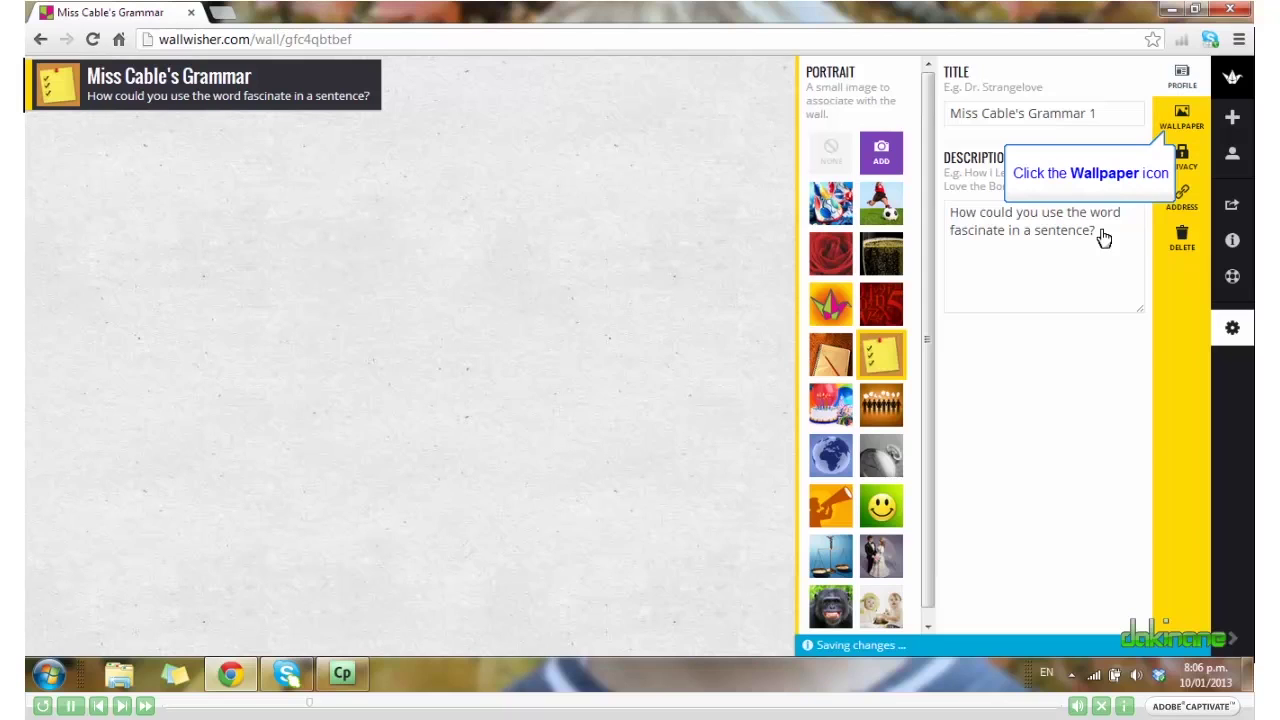
Set the wall's wallpaper to Corkboard and bring up its privacy settings.
click(1186, 125)
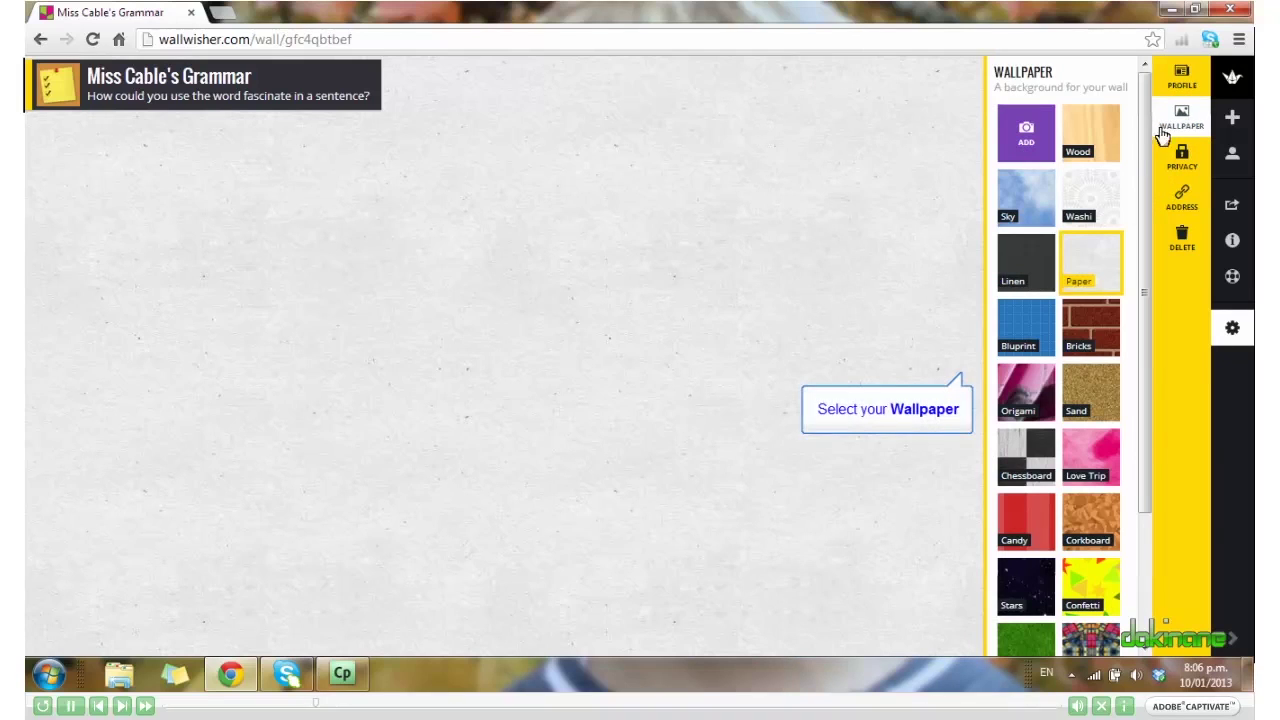
click(1088, 535)
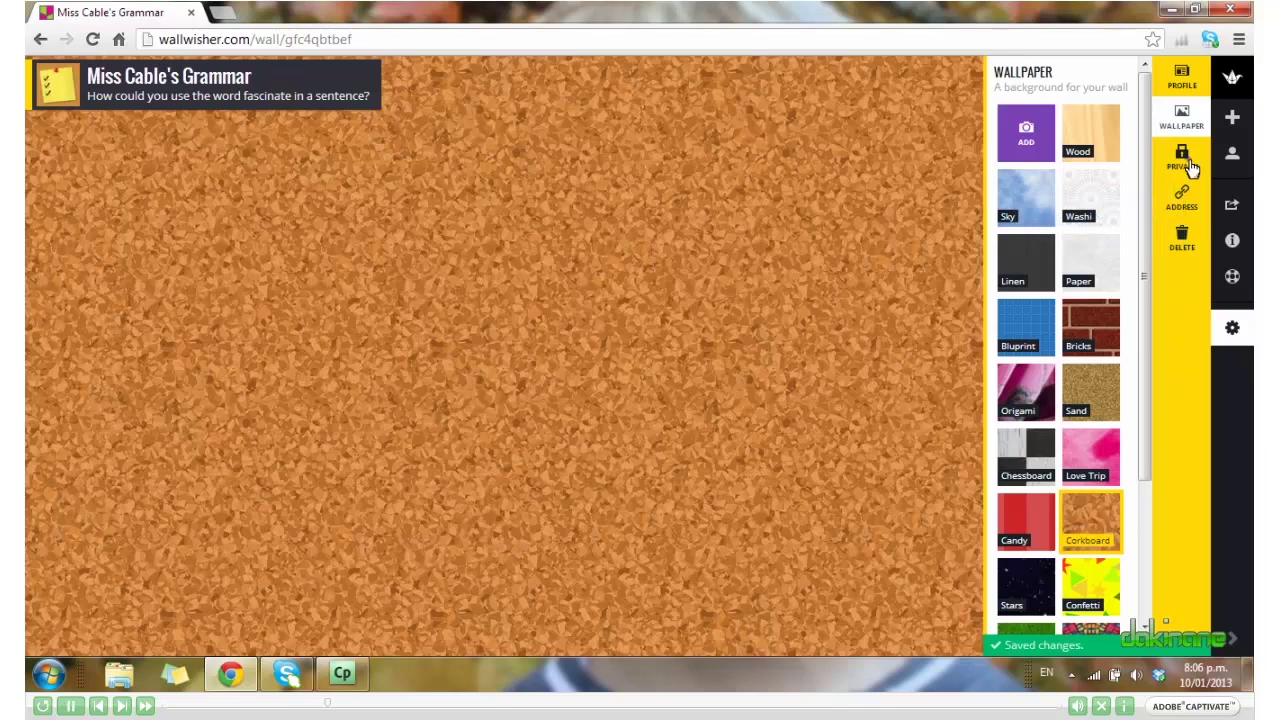
click(1184, 160)
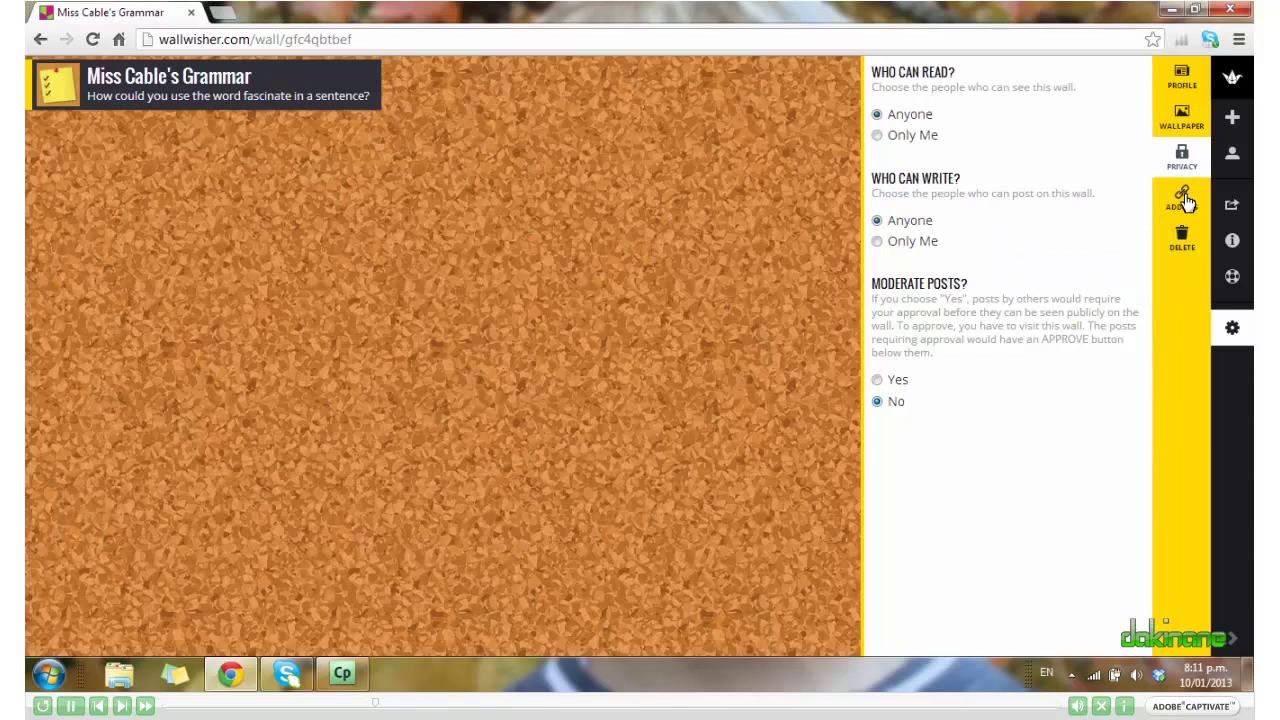
Show the wall's web address settings.
click(1181, 198)
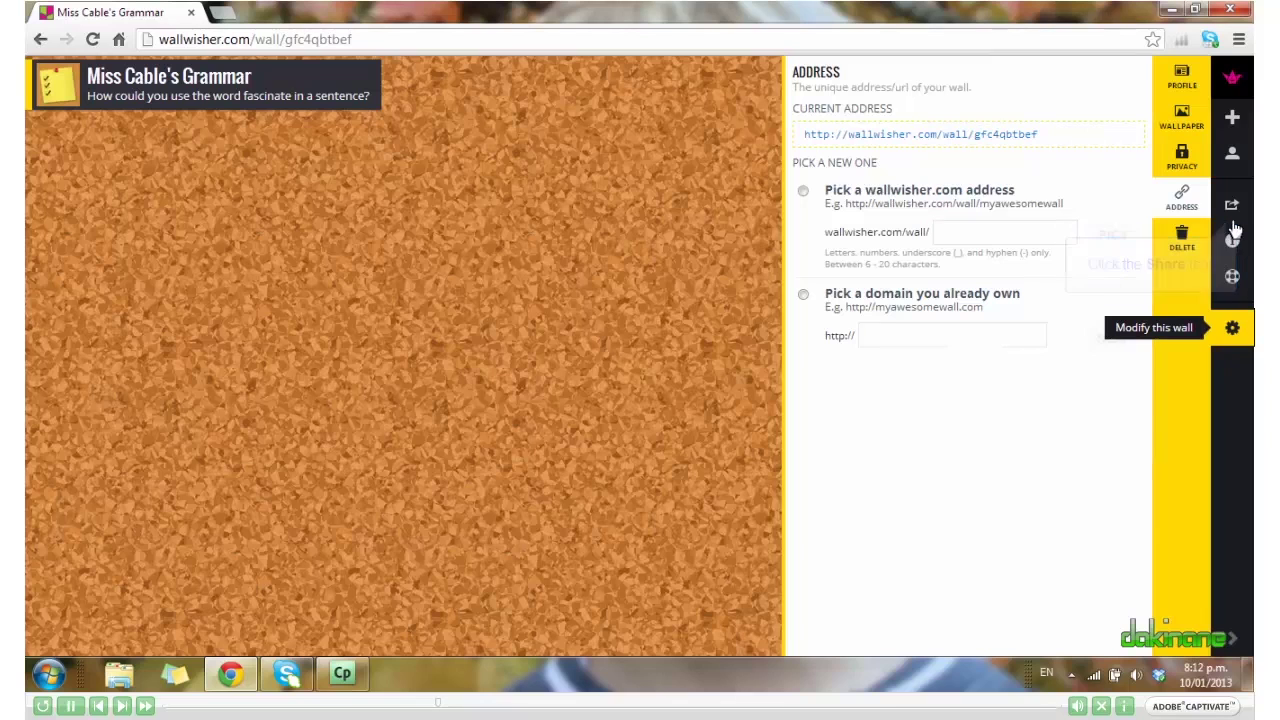
Open the wall's Share options and select its full embed code.
click(1234, 204)
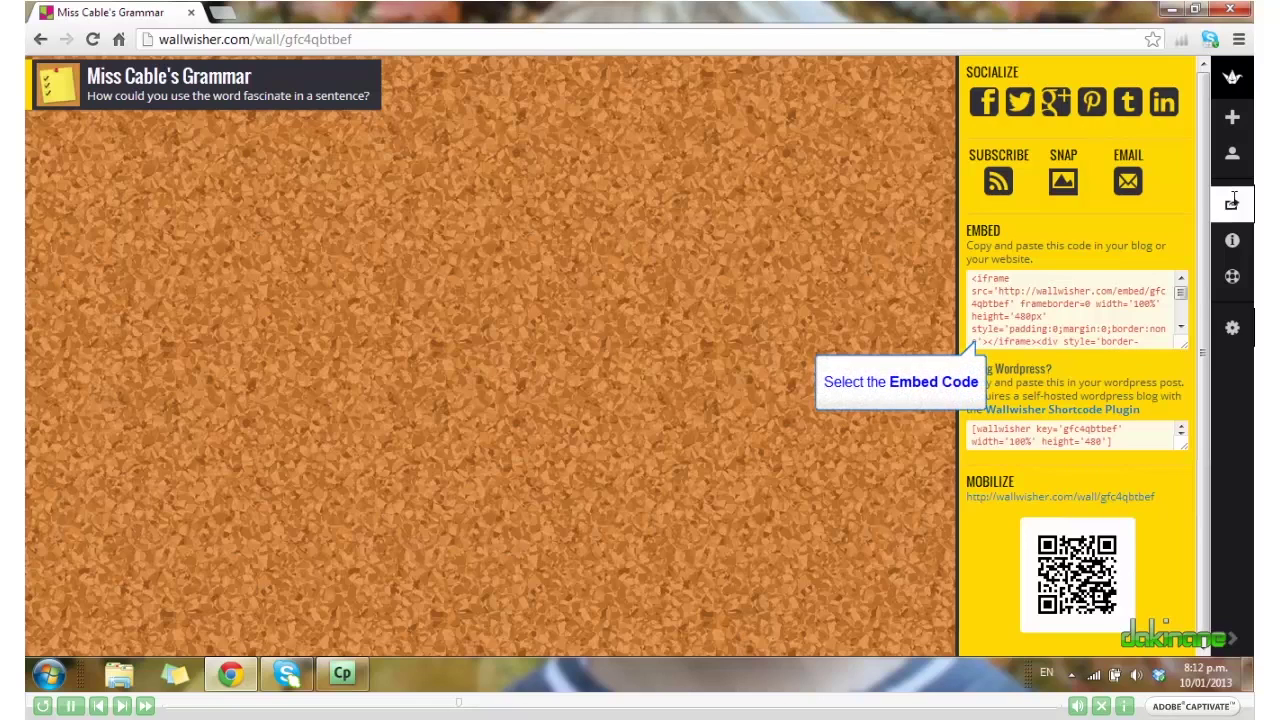
click(1091, 292)
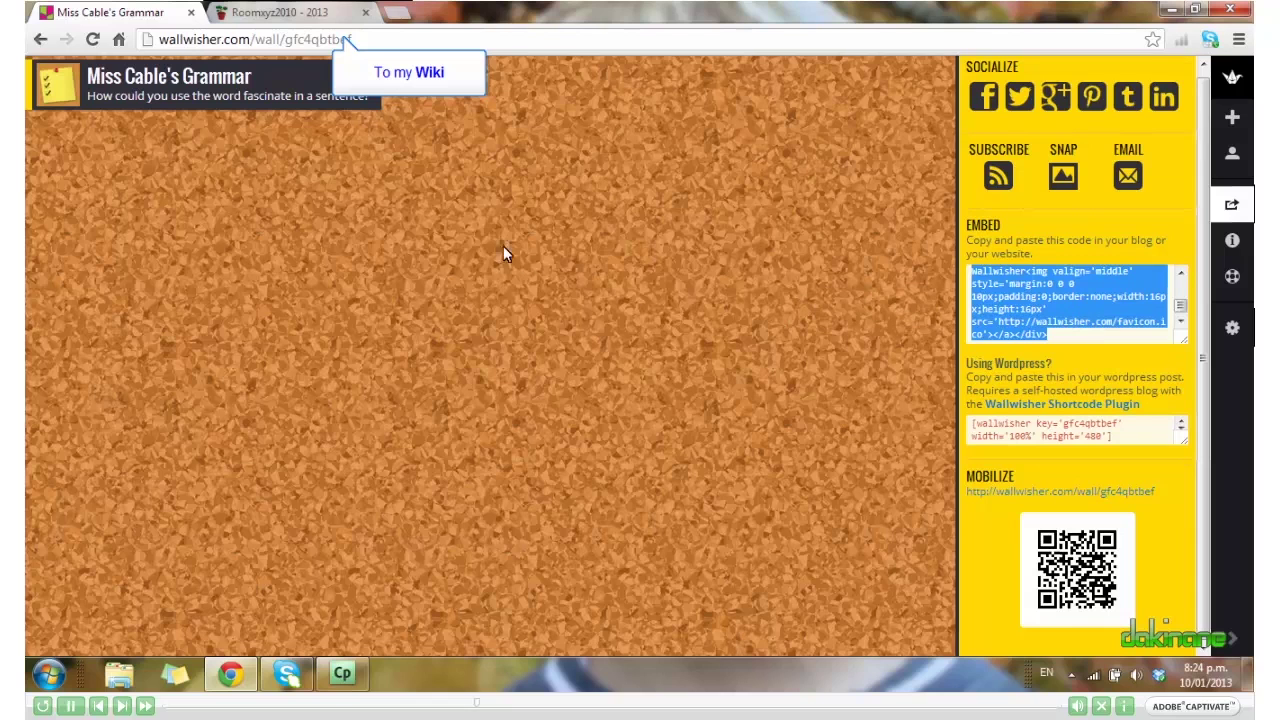
On the wiki's embedded wall, post 'I am fascinated by the way Wallwisher has changed.' under a student name, and begin attaching a link.
click(297, 14)
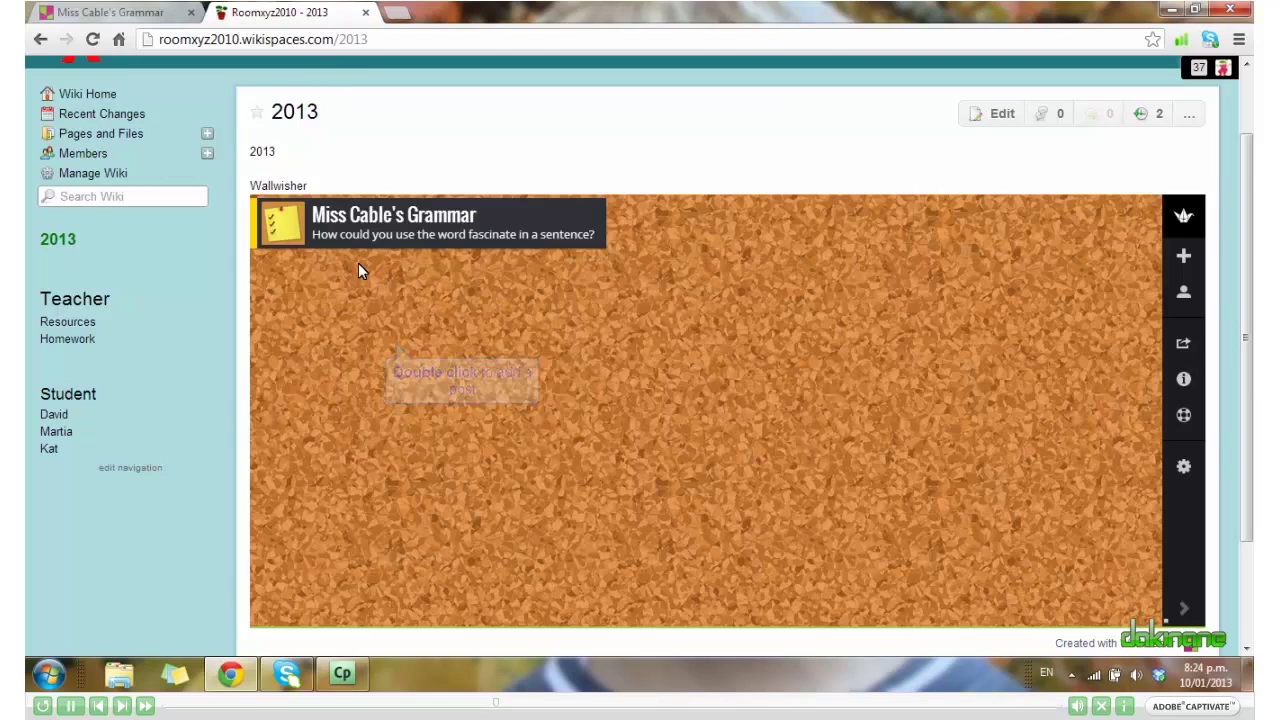
double_click(362, 335)
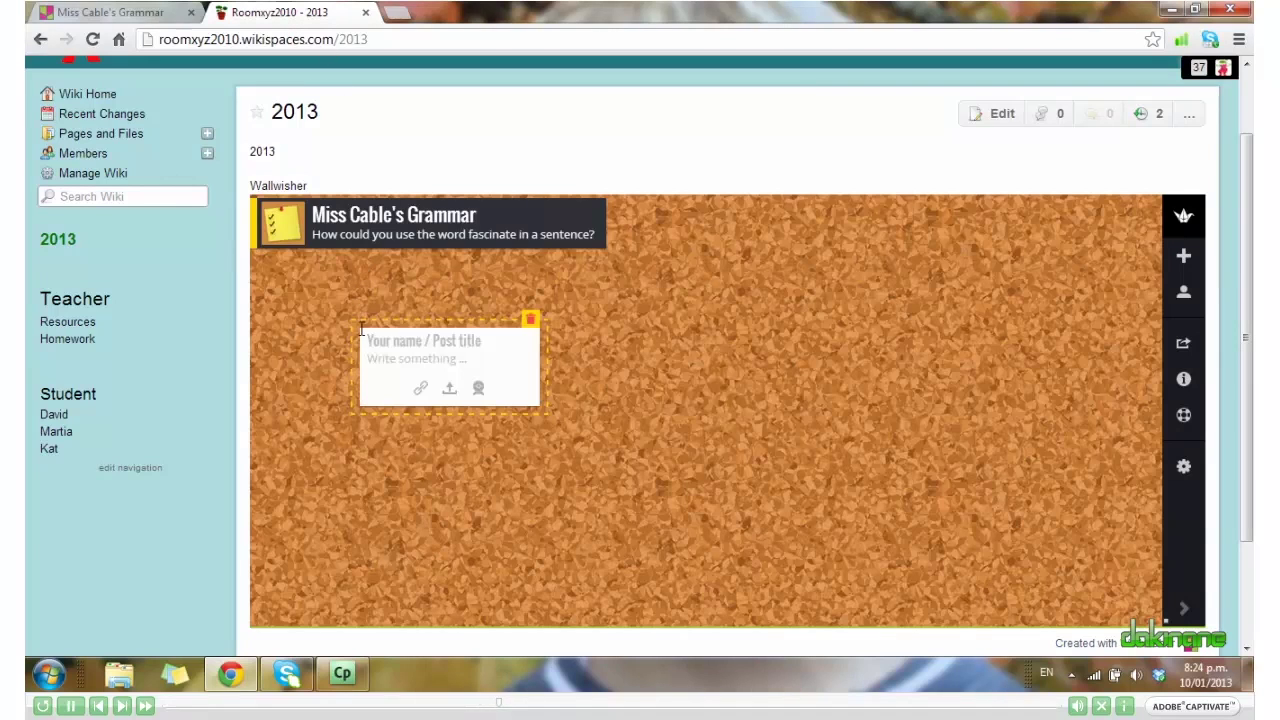
text(Sally)
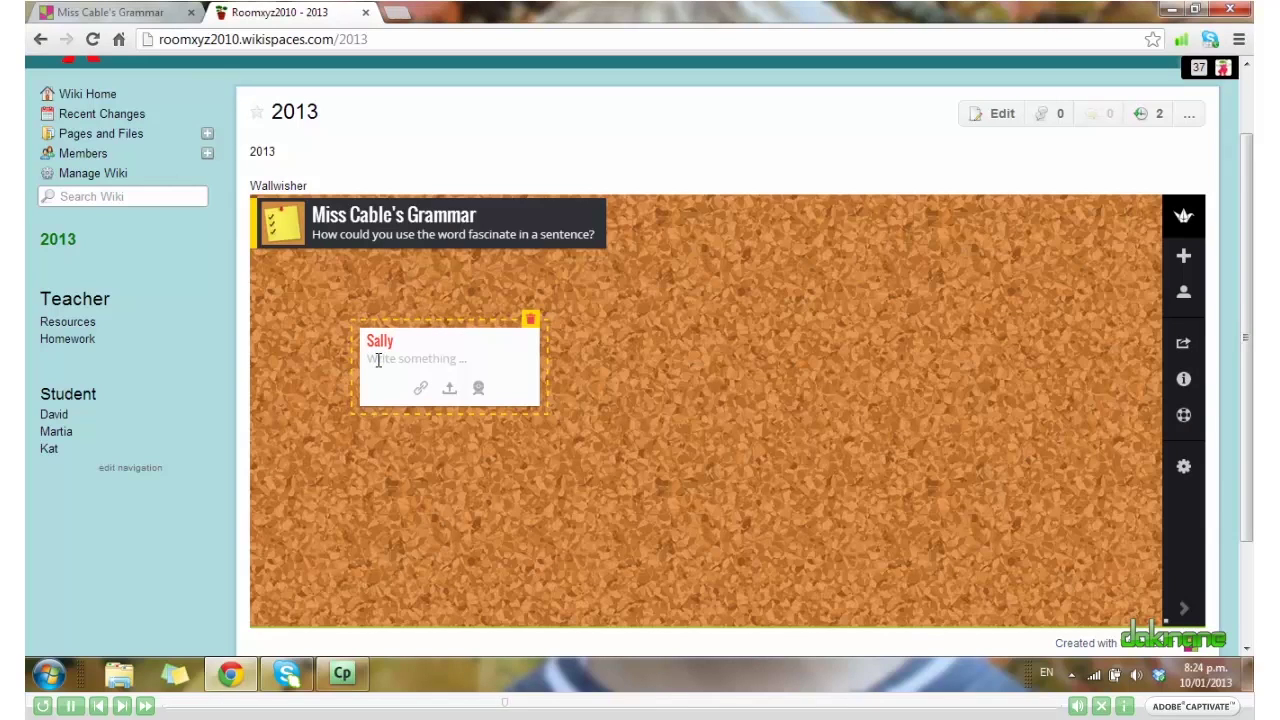
click(378, 360)
text(I am fas)
text(cinated by the )
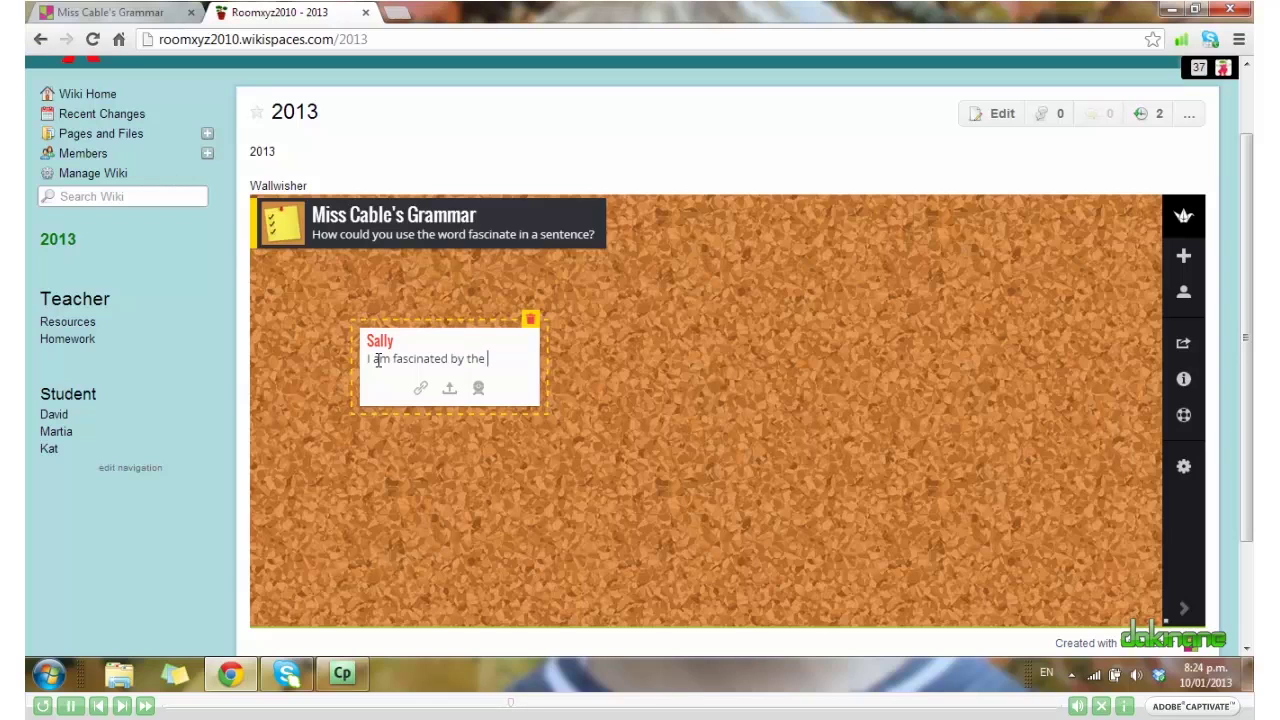
text(way Wallwisher h)
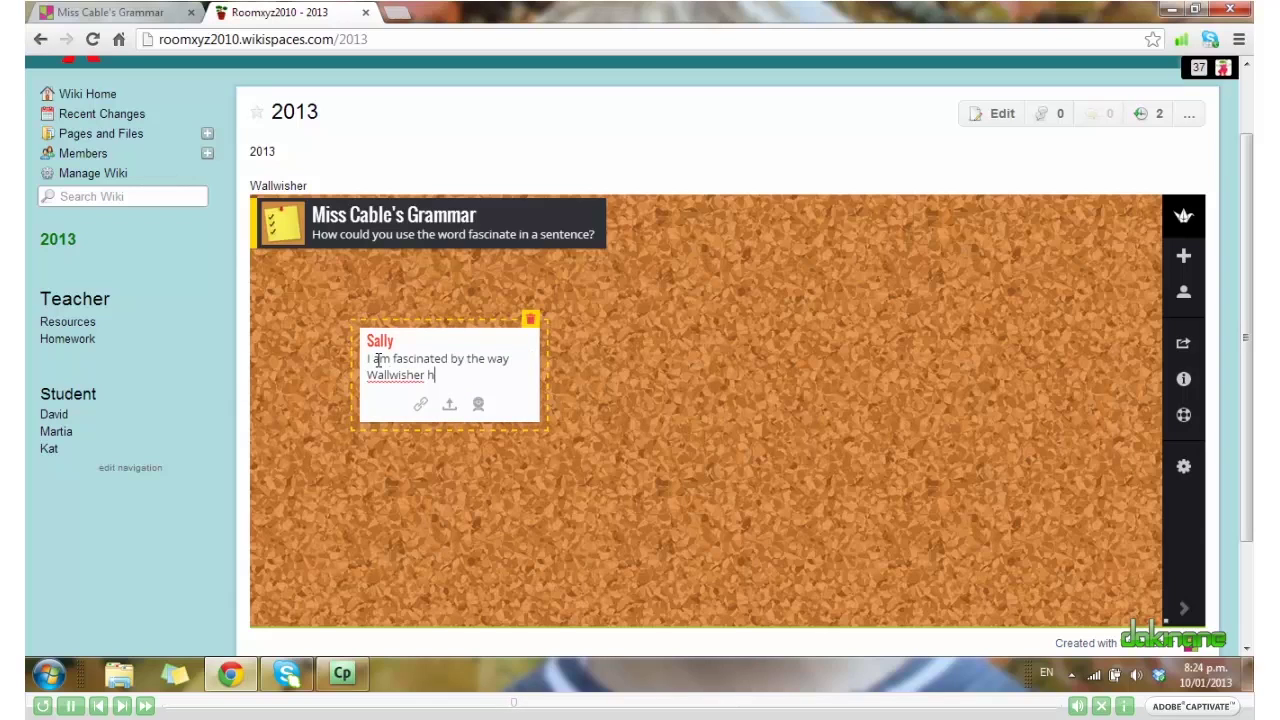
text(as changed.)
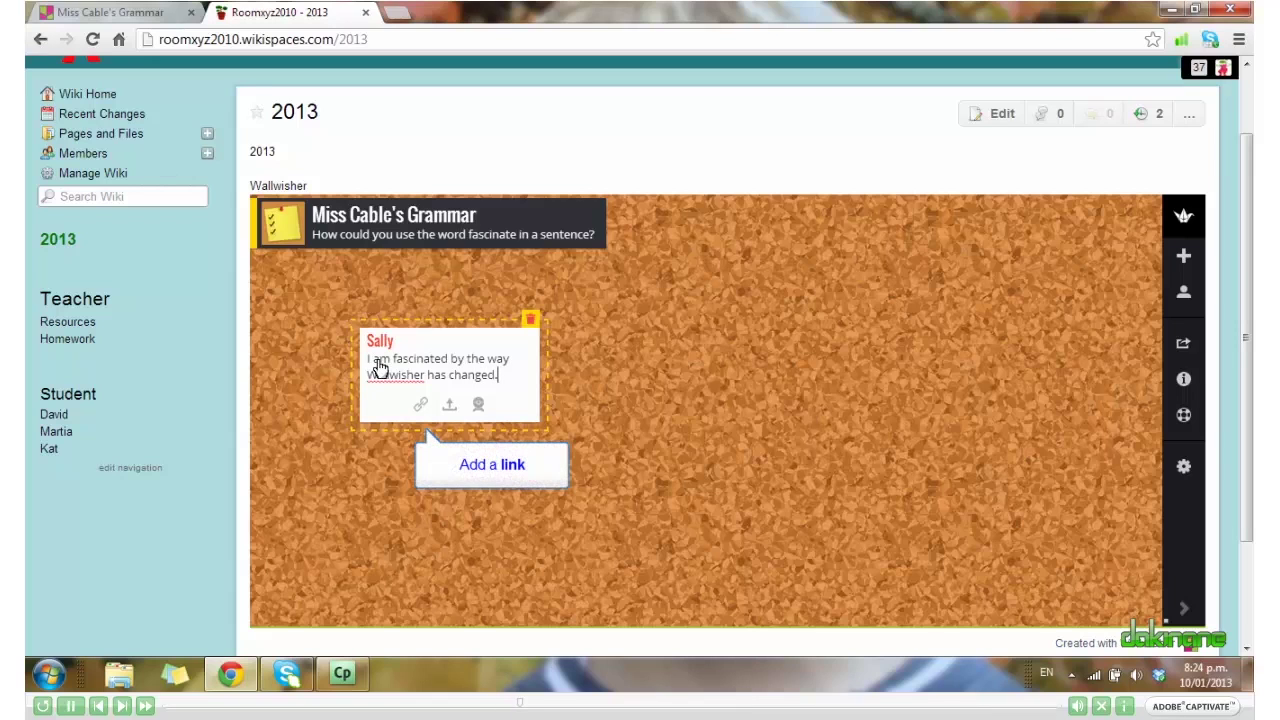
click(422, 406)
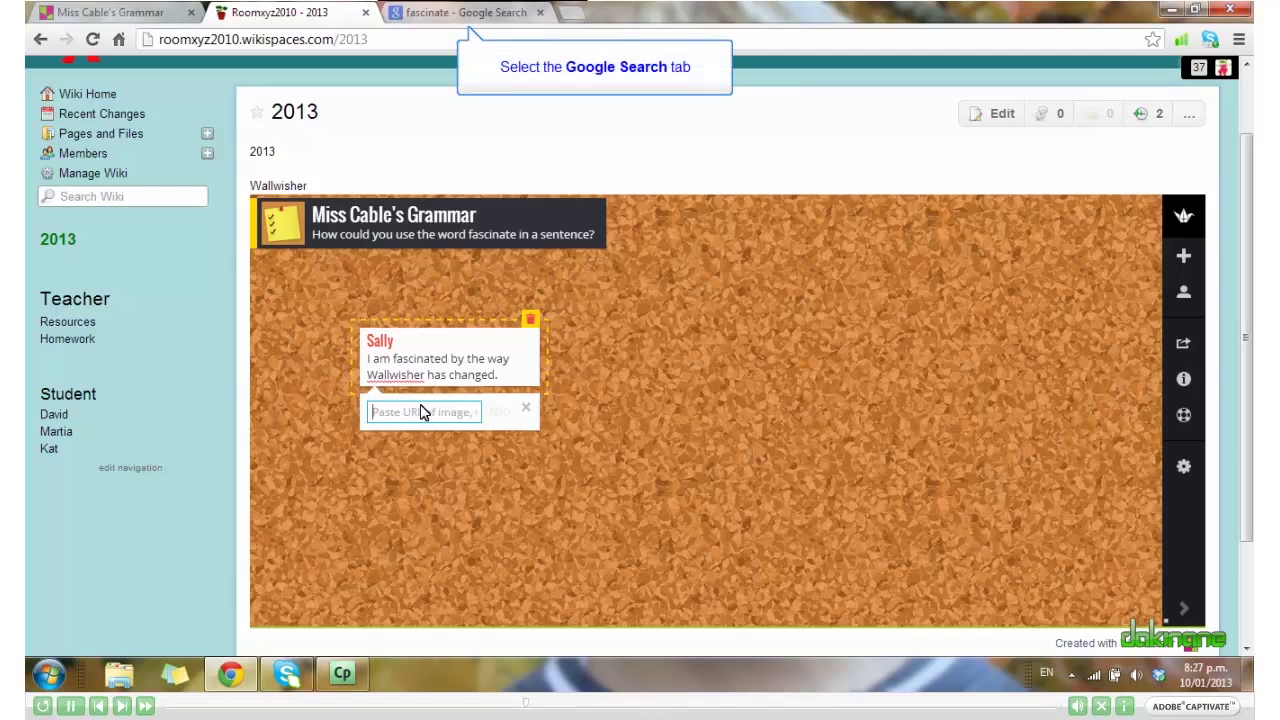
Copy the address of the Google 'fascinate' definition page and return to the wiki.
click(445, 12)
click(381, 40)
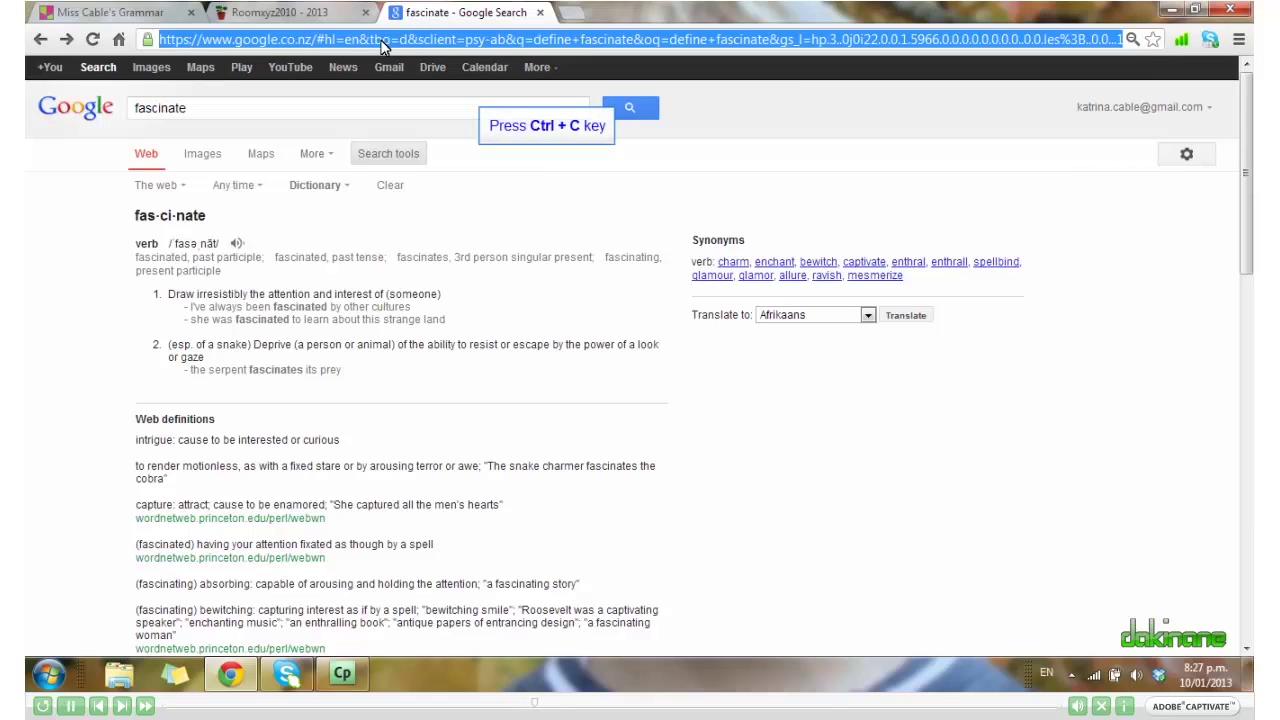
key(ctrl+c)
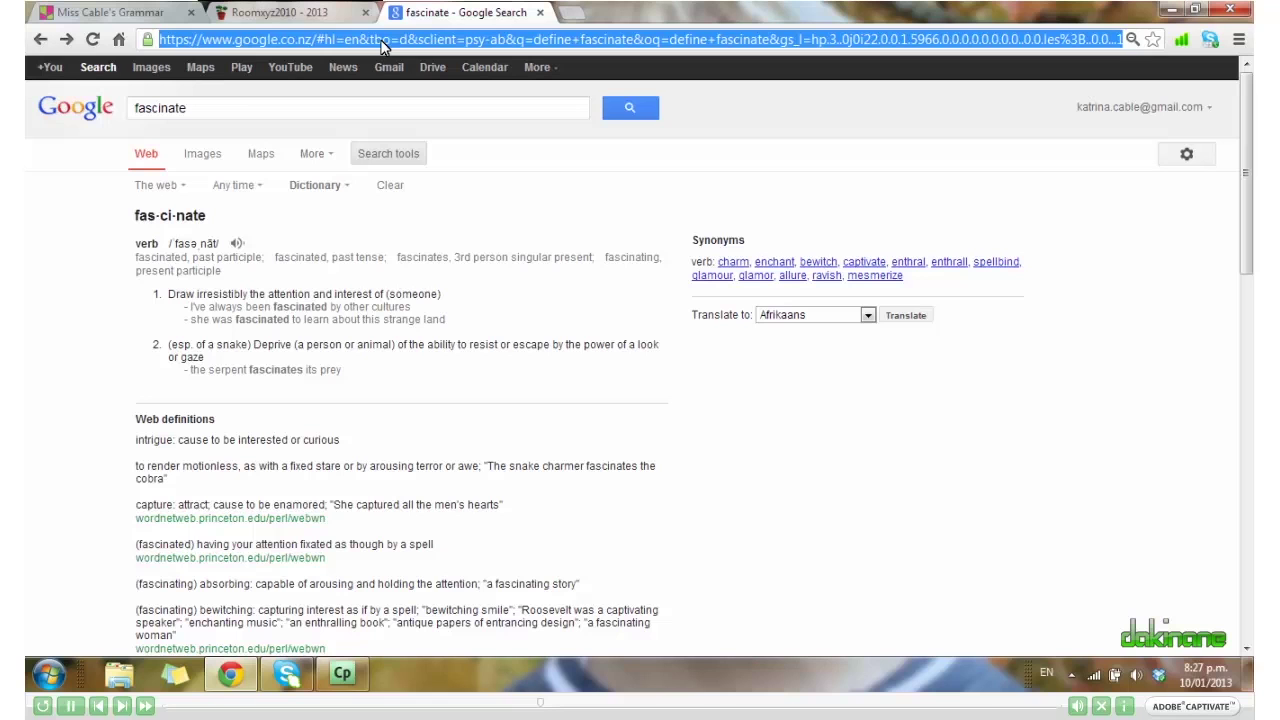
click(313, 13)
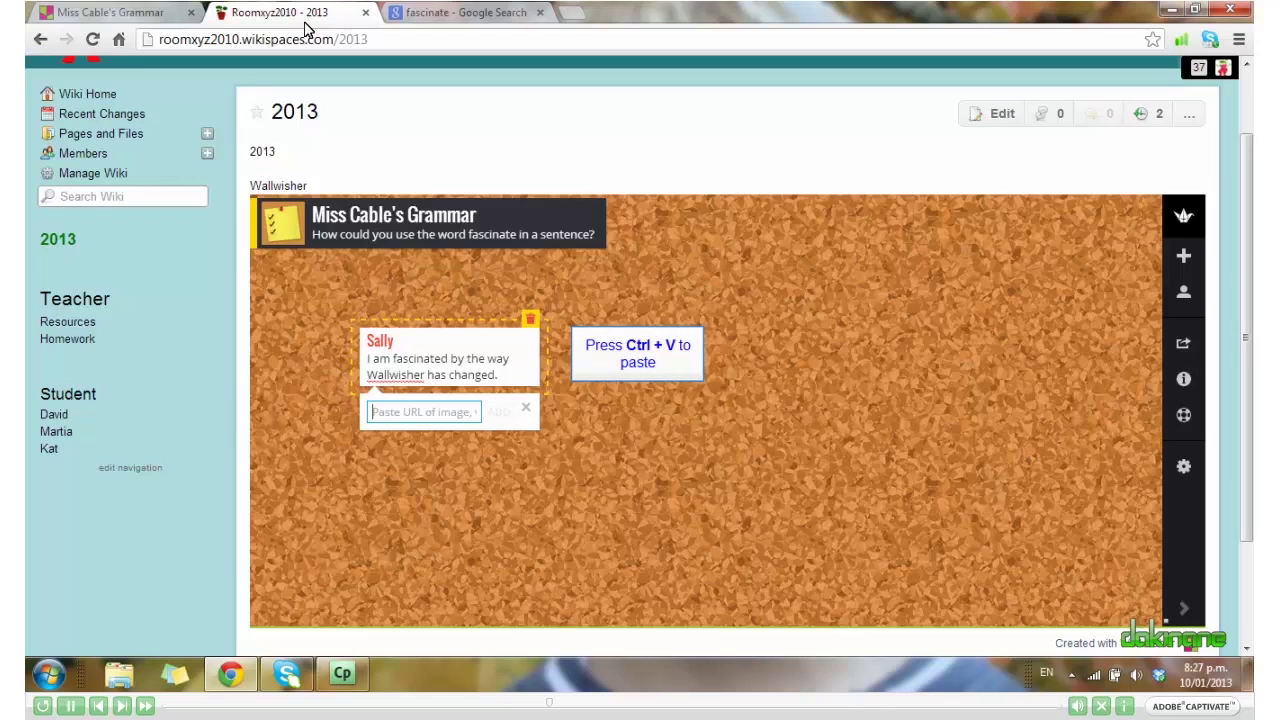
Paste the definition link into the first post, then start a second post with another student's name.
key(ctrl+v)
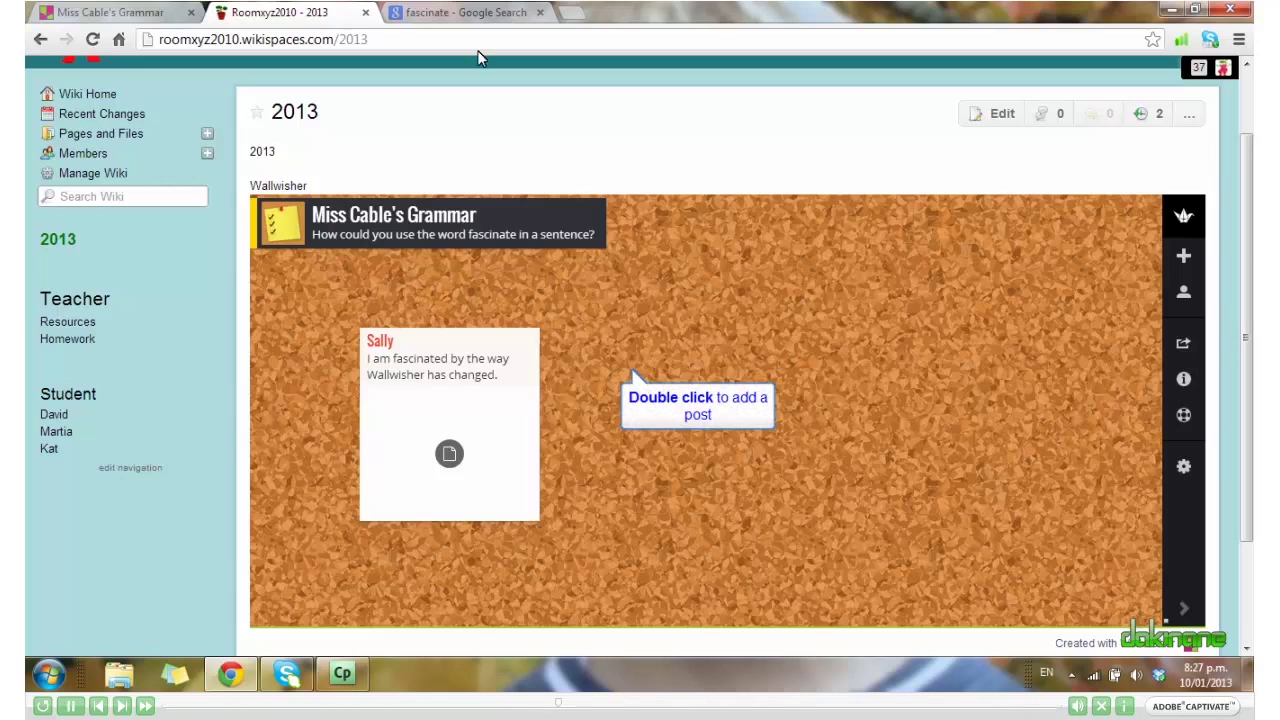
double_click(645, 346)
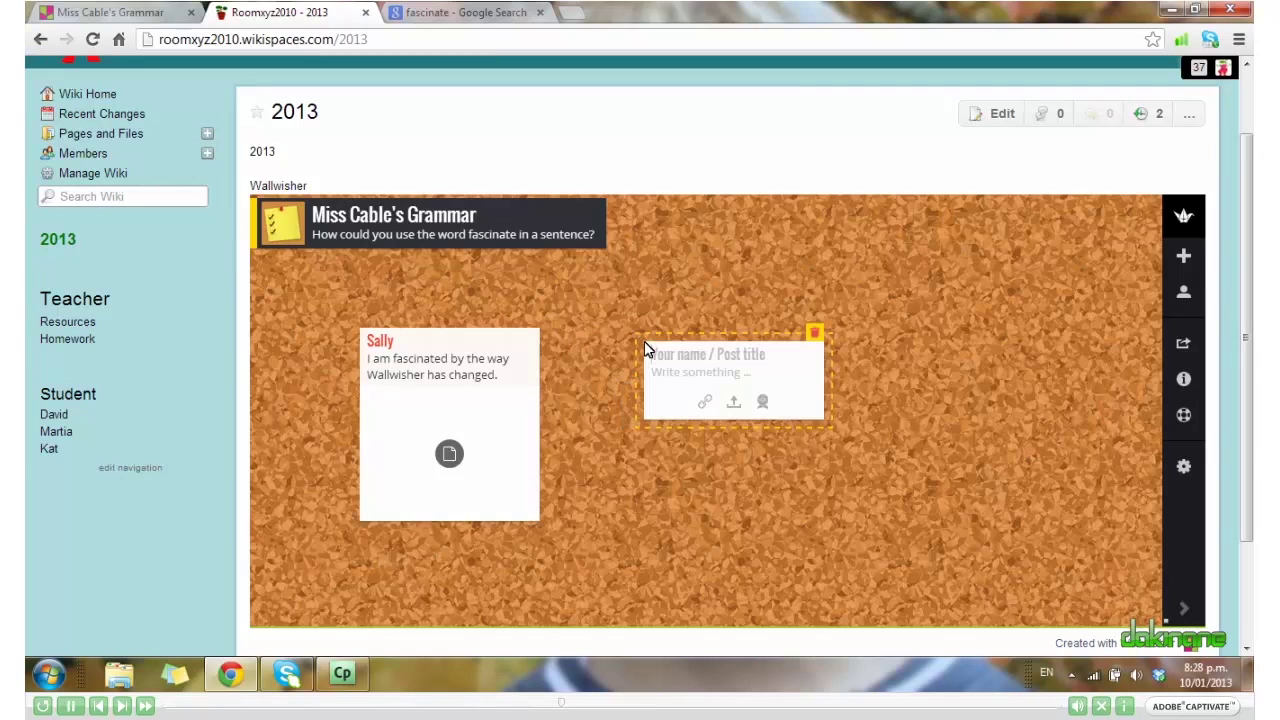
click(645, 348)
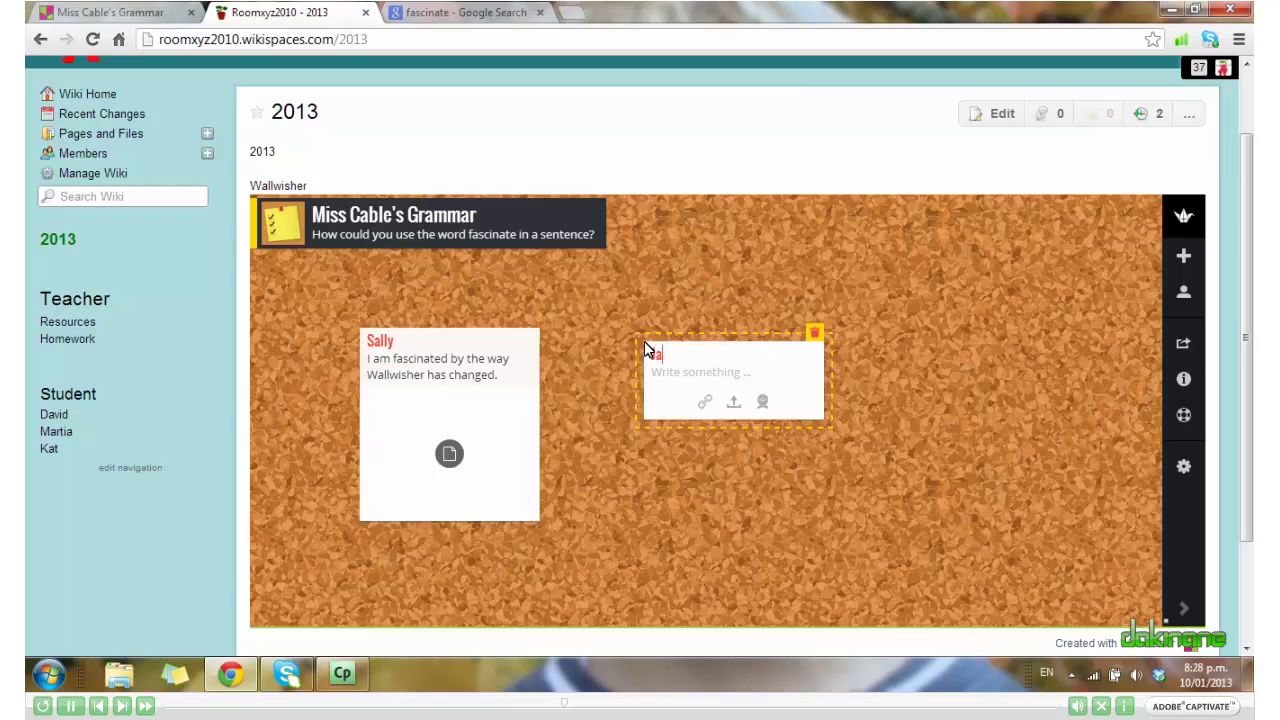
text(James)
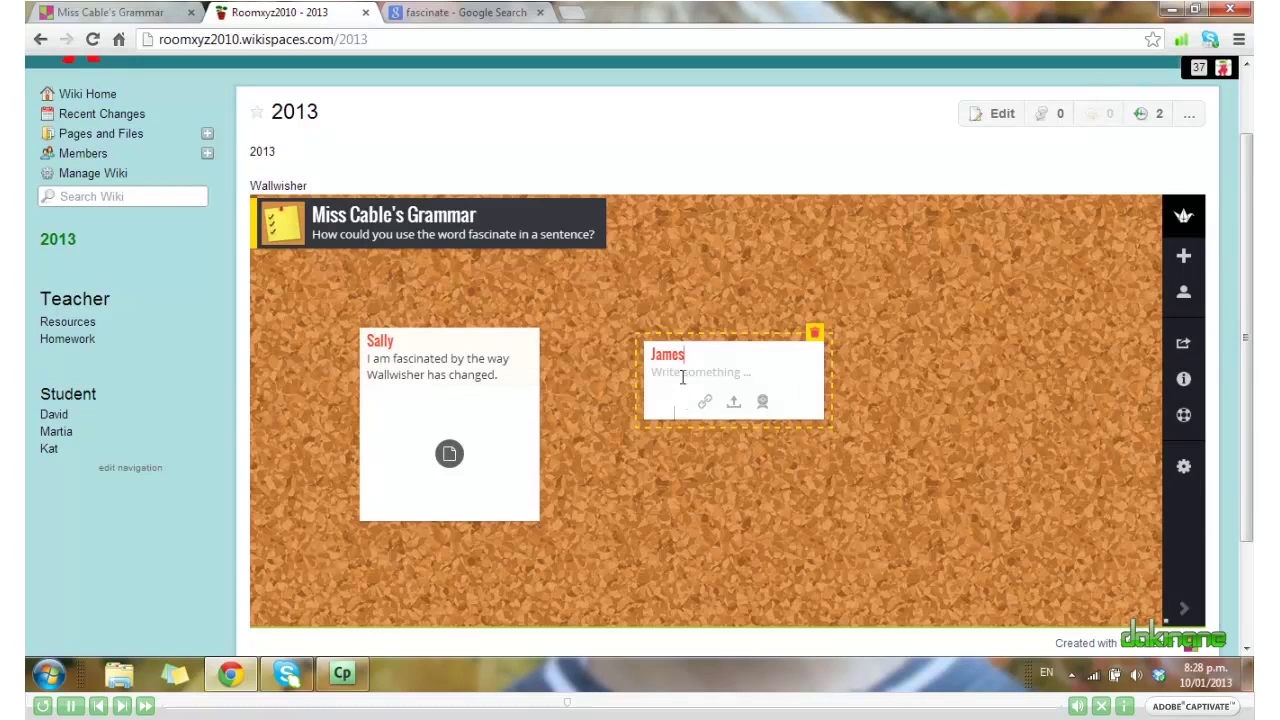